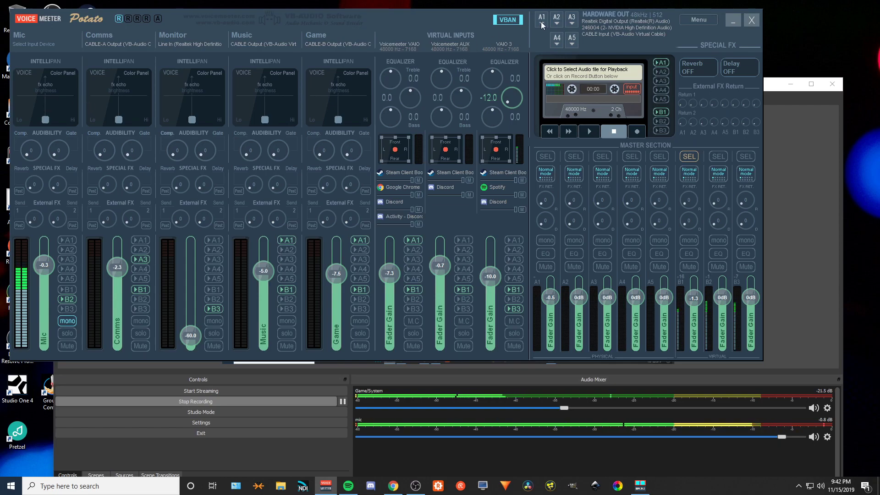
- Show the A1 headphone sends on the faders and pull the Mic send down to -47.9 dB
{"action": "left_click", "coordinate": [545, 157]}
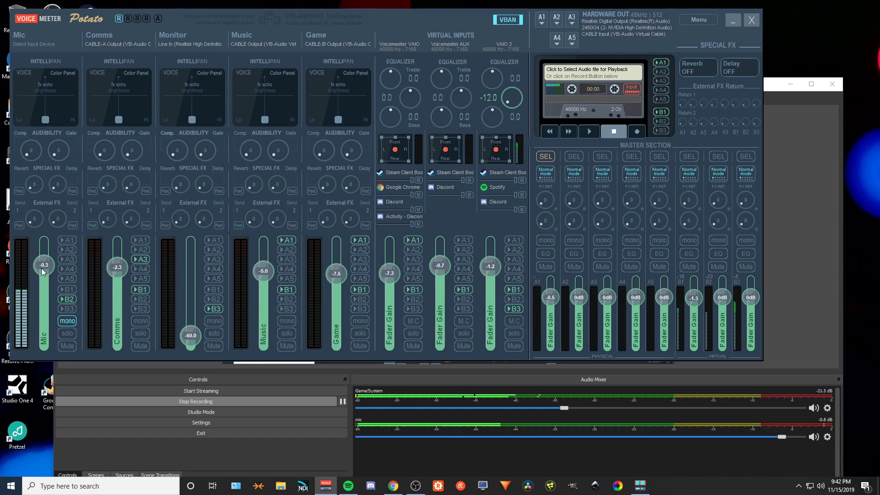
{"action": "left_click_drag", "start_coordinate": [42, 269], "coordinate": [45, 324]}
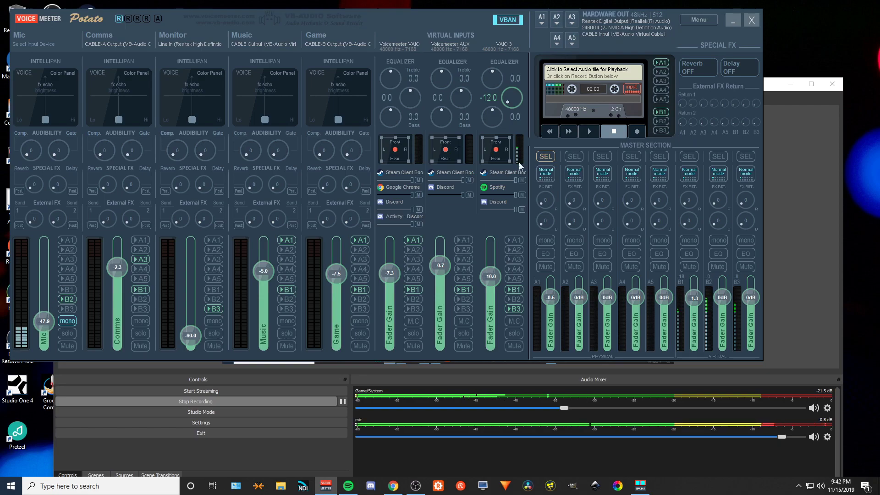
{"action": "left_click", "coordinate": [688, 156]}
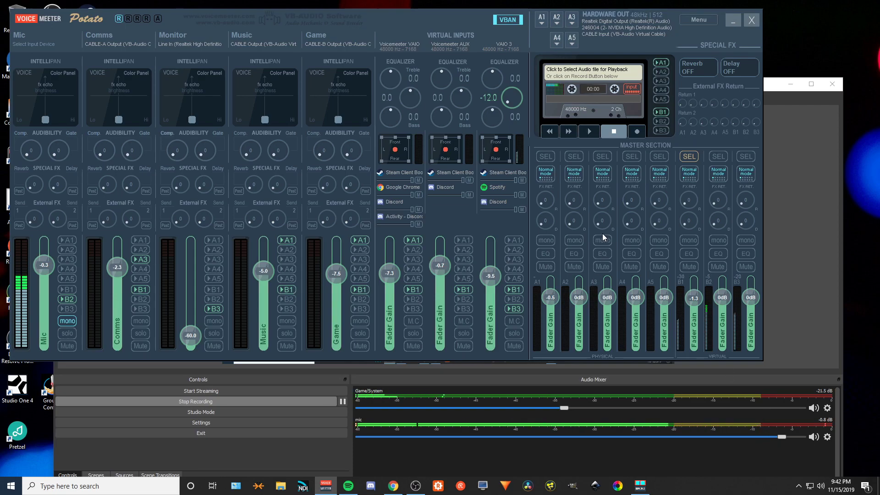
- Switch the faders back to the A1 headphone sends, with Mic at -47.9 dB
{"action": "left_click", "coordinate": [545, 157]}
{"action": "left_click_drag", "start_coordinate": [44, 265], "coordinate": [41, 321]}
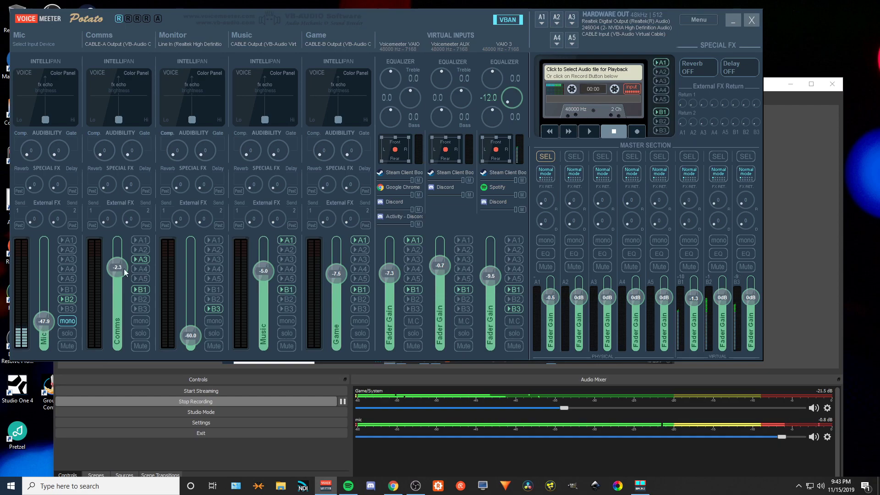
- Lower the Mic and VAIO 3 headphone A1 sends to about -50 dB
{"action": "left_click", "coordinate": [545, 156]}
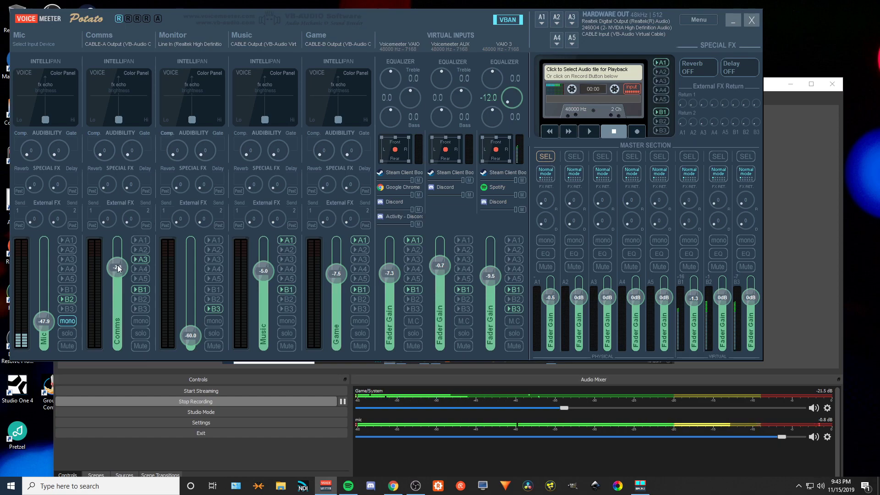
{"action": "left_click_drag", "start_coordinate": [47, 320], "coordinate": [43, 323]}
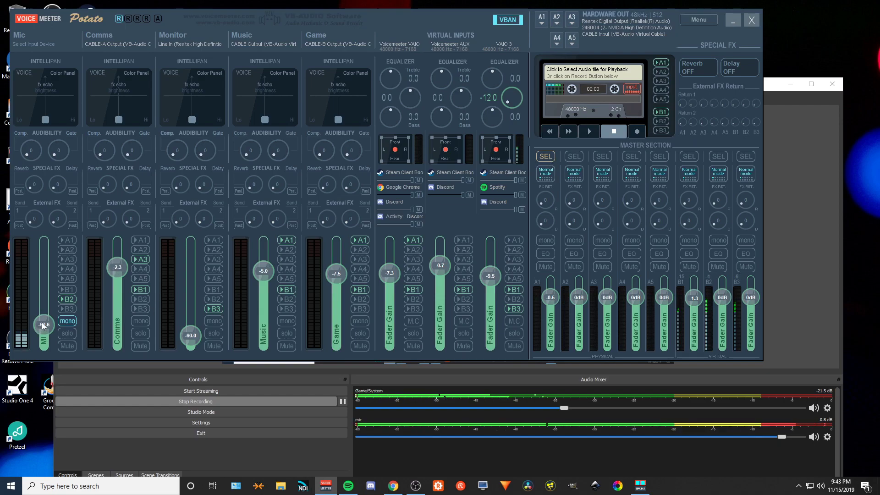
{"action": "left_click_drag", "start_coordinate": [44, 325], "coordinate": [44, 265]}
{"action": "left_click_drag", "start_coordinate": [487, 283], "coordinate": [490, 320]}
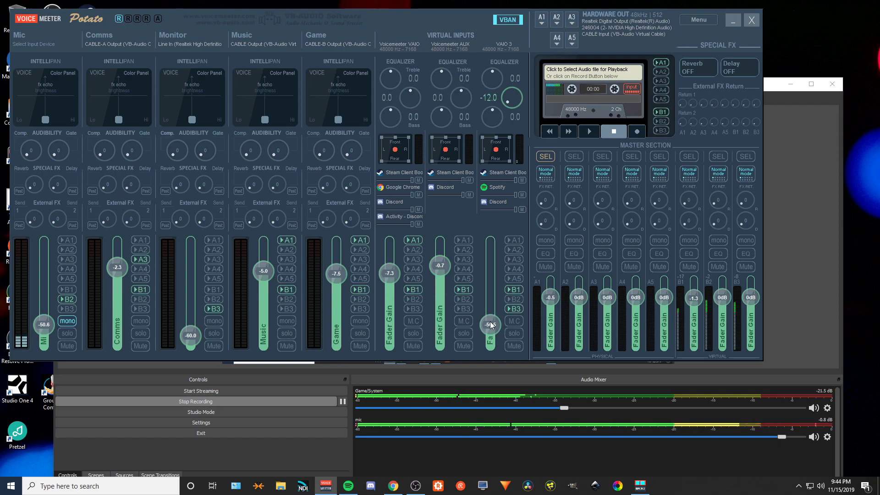
{"action": "left_click", "coordinate": [690, 155]}
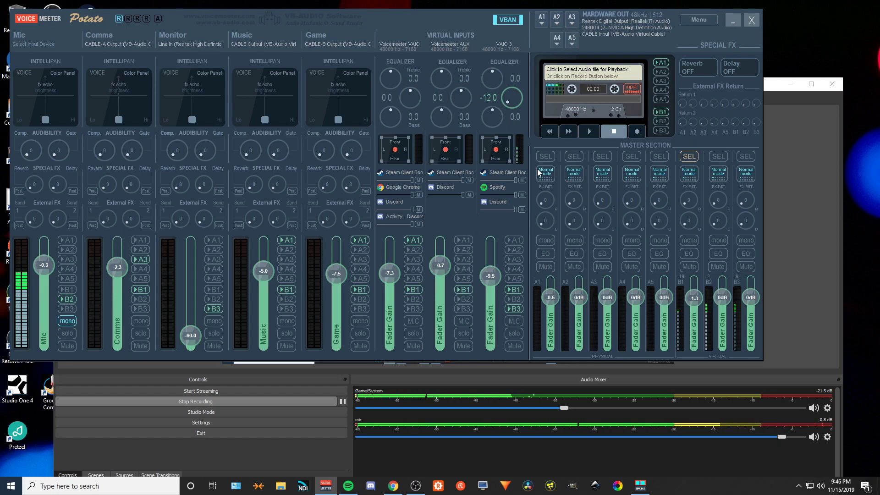
- Toggle the Master Section fader view to compare stream and headphone levels, Mic and VAIO 3 at -50.6 dB
{"action": "left_click", "coordinate": [544, 156]}
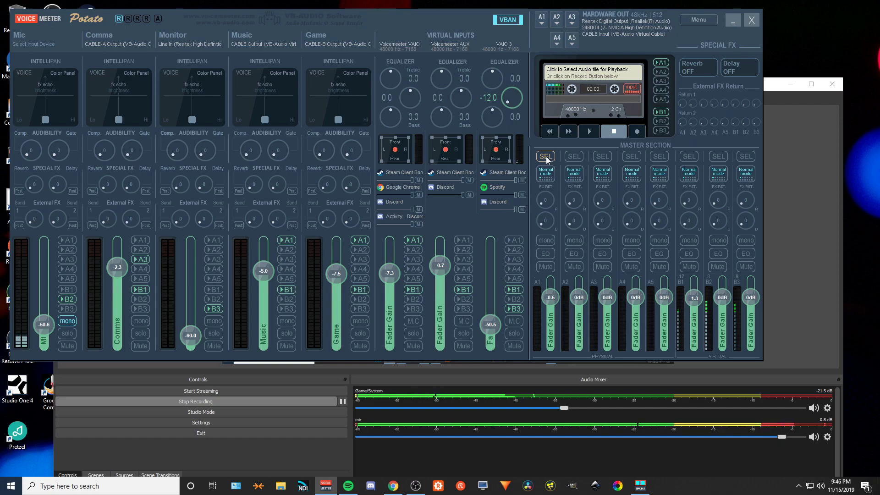
{"action": "left_click", "coordinate": [689, 157]}
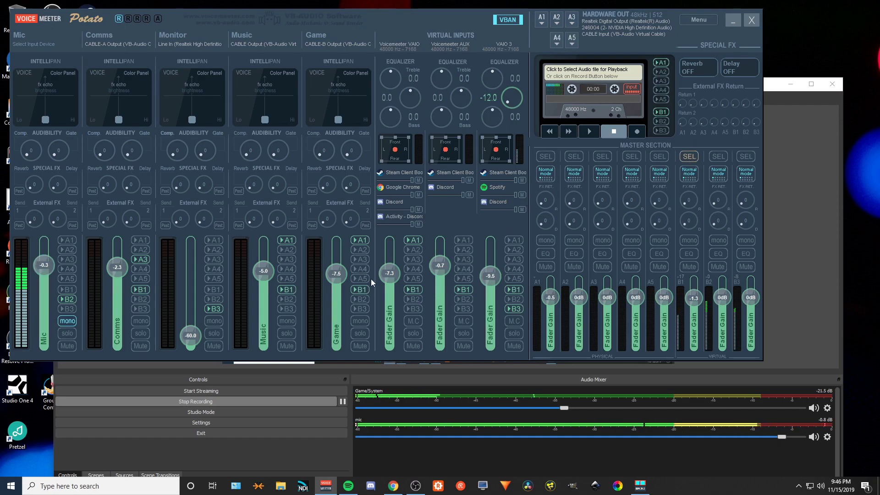